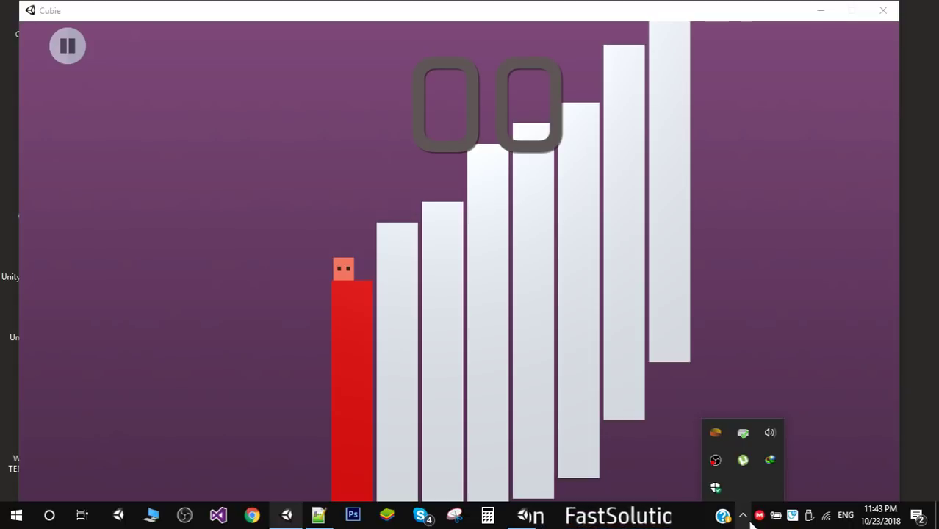
Step: Hop the cube up the columns a few times, then close the Cubie game window
{"action": "left_click", "coordinate": [744, 308]}
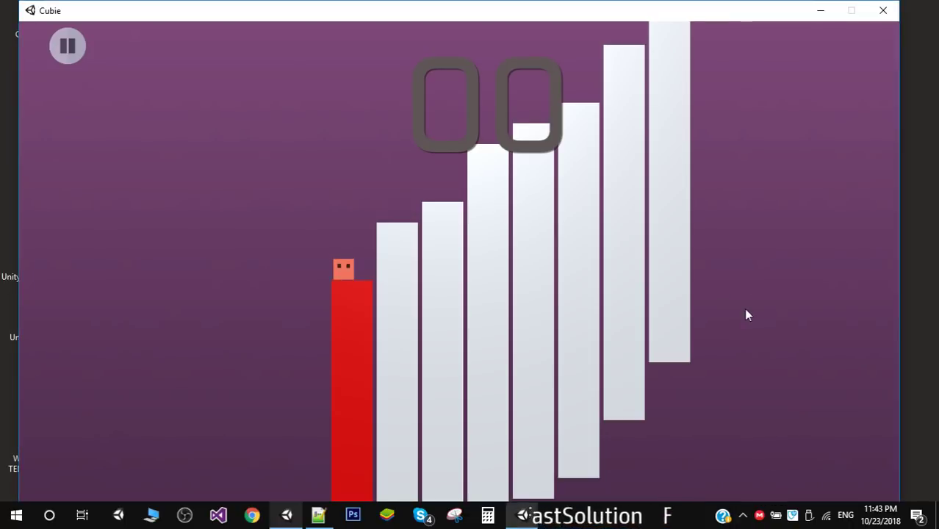
{"action": "left_click", "coordinate": [744, 308]}
{"action": "left_click", "coordinate": [744, 308]}
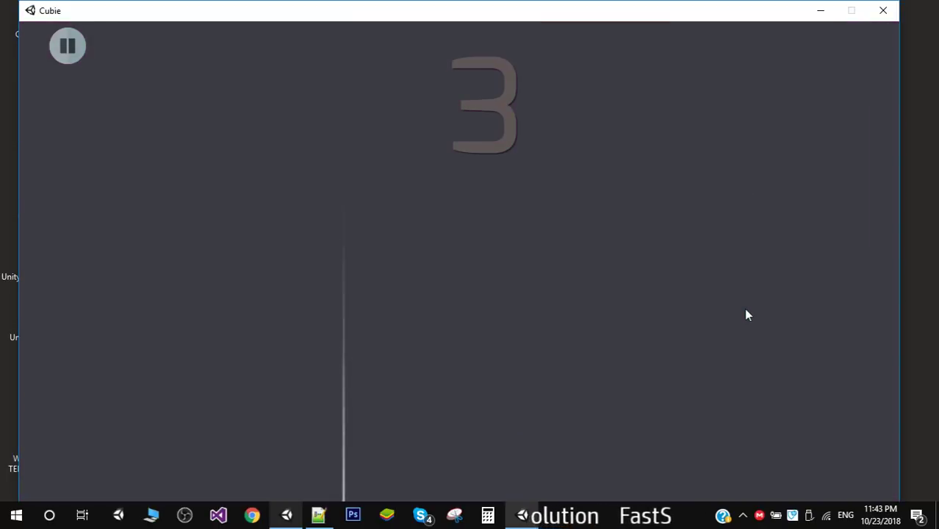
{"action": "left_click", "coordinate": [884, 12]}
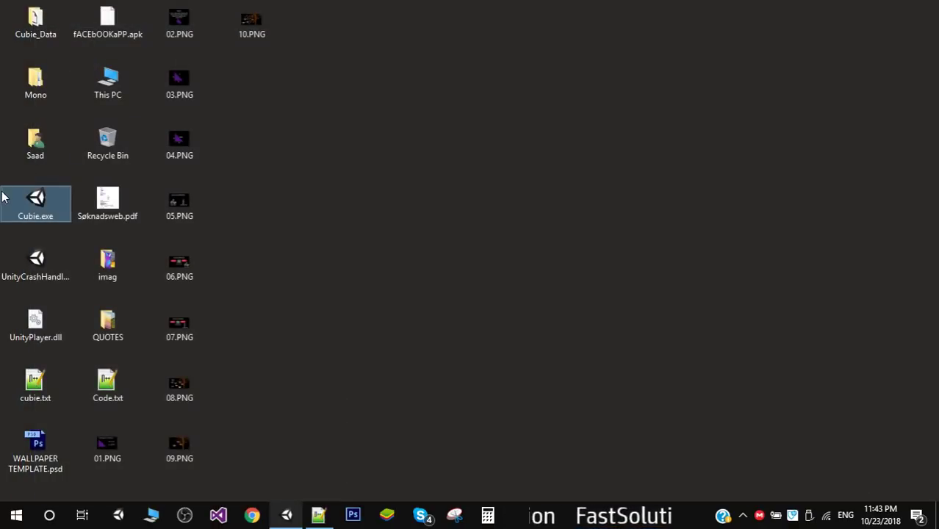
{"action": "double_click", "coordinate": [32, 211]}
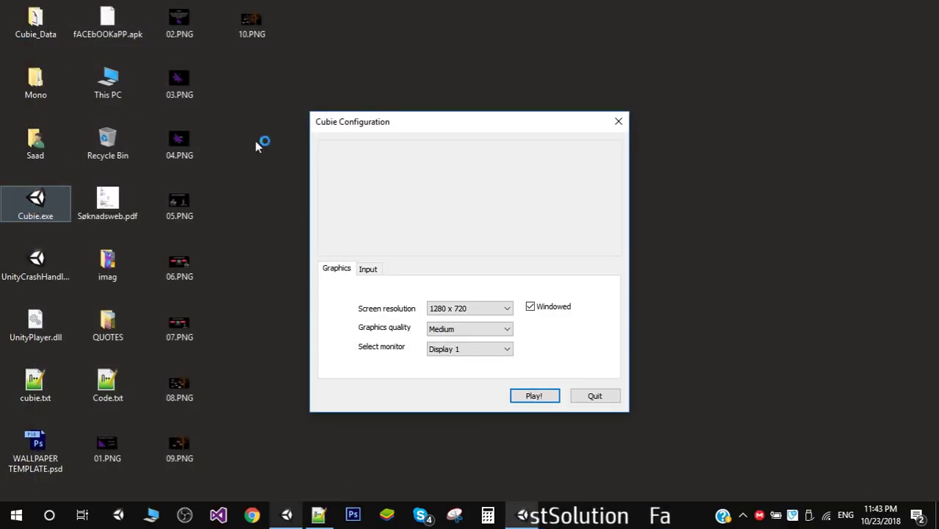
{"action": "left_click", "coordinate": [539, 398]}
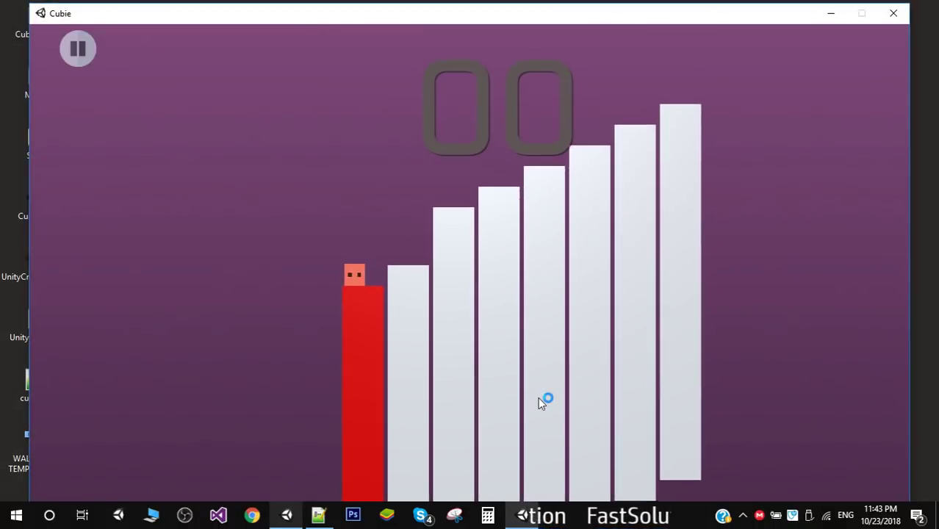
{"action": "left_click", "coordinate": [538, 397]}
{"action": "left_click", "coordinate": [538, 399]}
{"action": "left_click", "coordinate": [538, 399]}
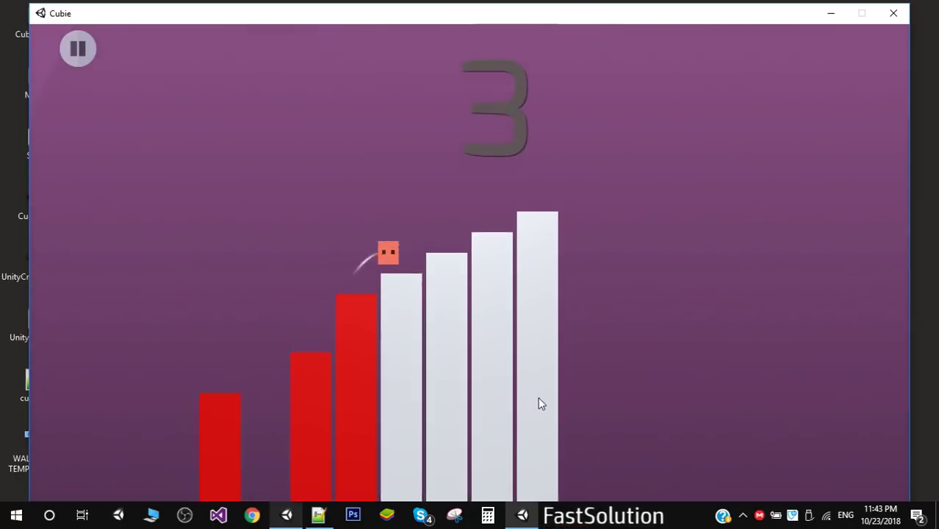
{"action": "left_click", "coordinate": [538, 398]}
{"action": "left_click", "coordinate": [538, 398]}
{"action": "left_click", "coordinate": [538, 399]}
{"action": "left_click", "coordinate": [539, 399]}
{"action": "left_click", "coordinate": [539, 399]}
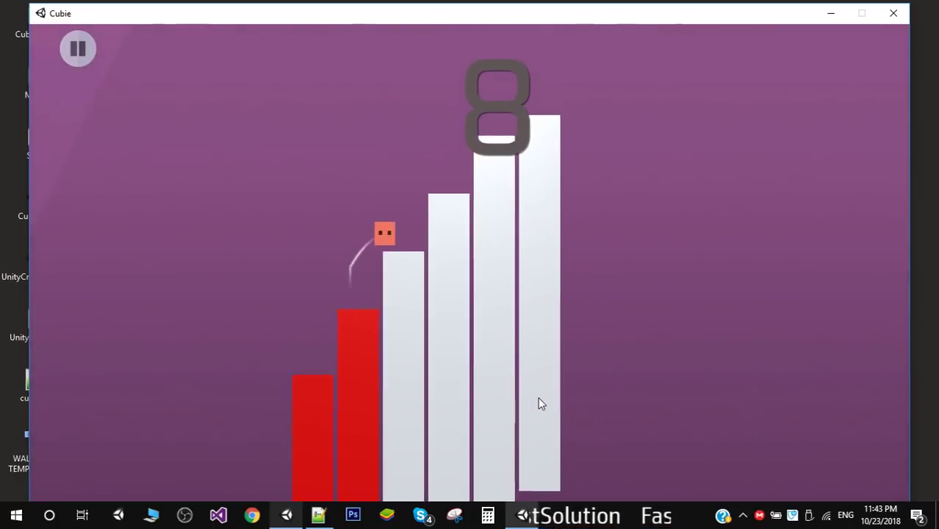
{"action": "left_click", "coordinate": [539, 399]}
{"action": "left_click", "coordinate": [539, 399]}
{"action": "left_click", "coordinate": [539, 399]}
{"action": "left_click", "coordinate": [539, 400]}
{"action": "left_click", "coordinate": [539, 399]}
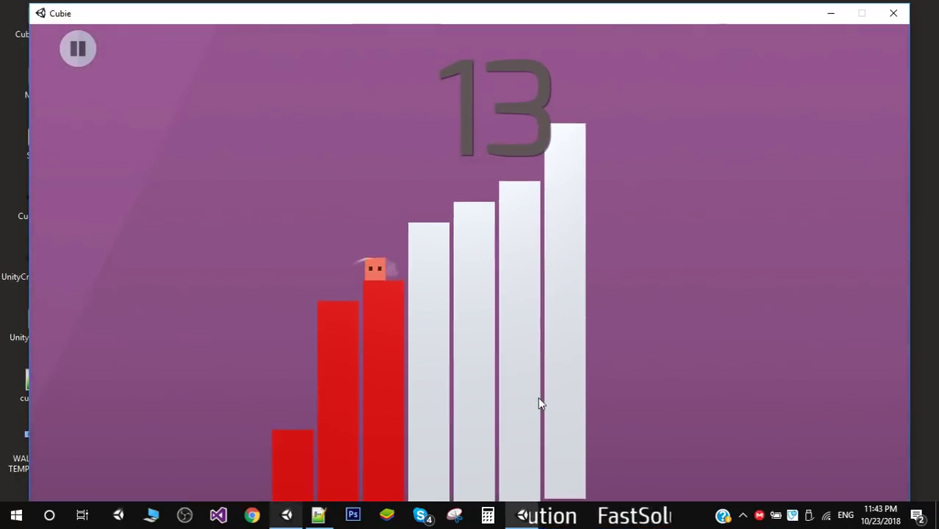
{"action": "left_click", "coordinate": [539, 399]}
{"action": "left_click", "coordinate": [539, 400]}
{"action": "left_click", "coordinate": [539, 399]}
{"action": "left_click", "coordinate": [539, 399]}
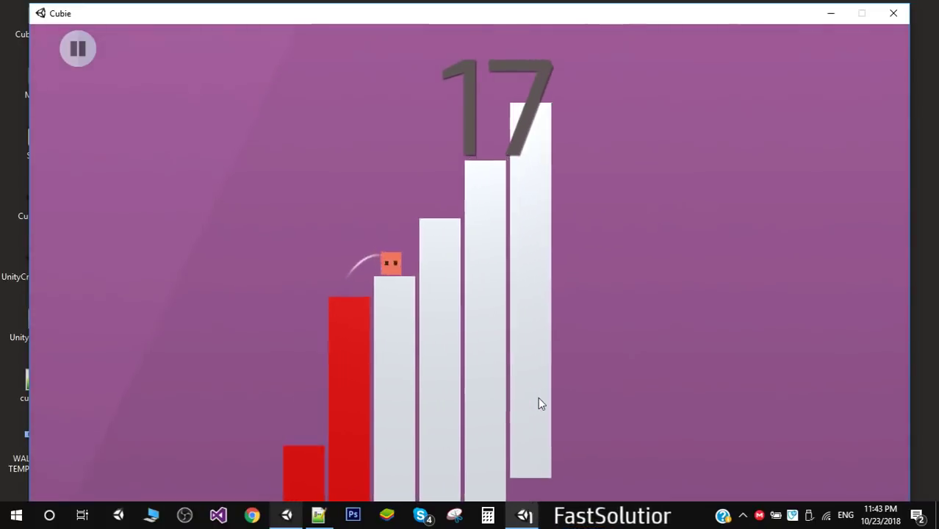
{"action": "left_click", "coordinate": [539, 400]}
{"action": "left_click", "coordinate": [539, 399]}
{"action": "left_click", "coordinate": [539, 399]}
{"action": "left_click", "coordinate": [538, 399]}
{"action": "left_click", "coordinate": [539, 399]}
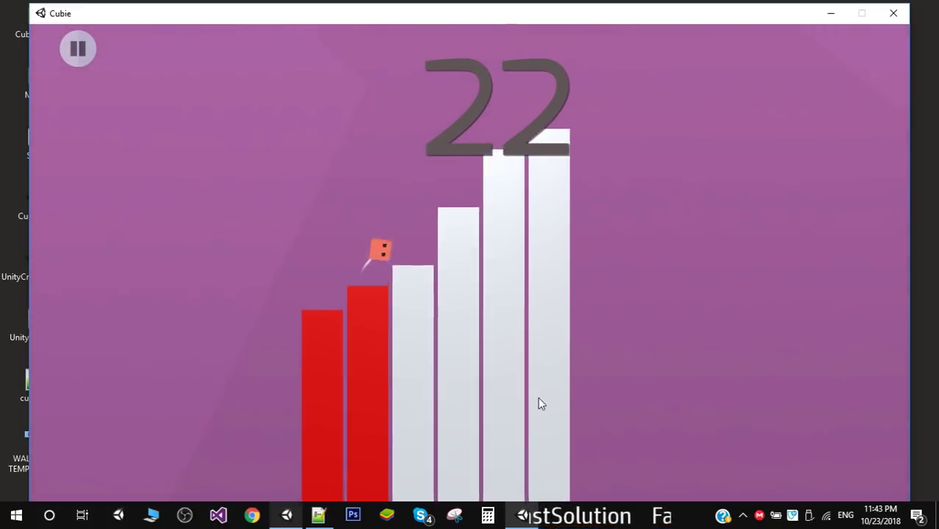
{"action": "left_click", "coordinate": [539, 399]}
{"action": "left_click", "coordinate": [539, 399]}
{"action": "left_click", "coordinate": [539, 399]}
{"action": "left_click", "coordinate": [539, 399]}
{"action": "left_click", "coordinate": [539, 399]}
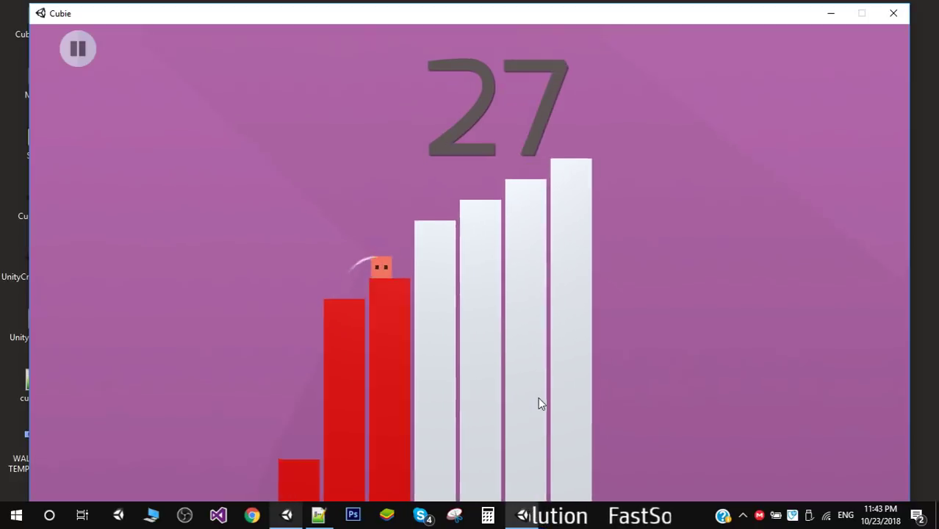
{"action": "left_click", "coordinate": [539, 400]}
{"action": "left_click", "coordinate": [539, 399]}
{"action": "left_click", "coordinate": [539, 400]}
{"action": "left_click", "coordinate": [539, 400]}
{"action": "left_click", "coordinate": [539, 399]}
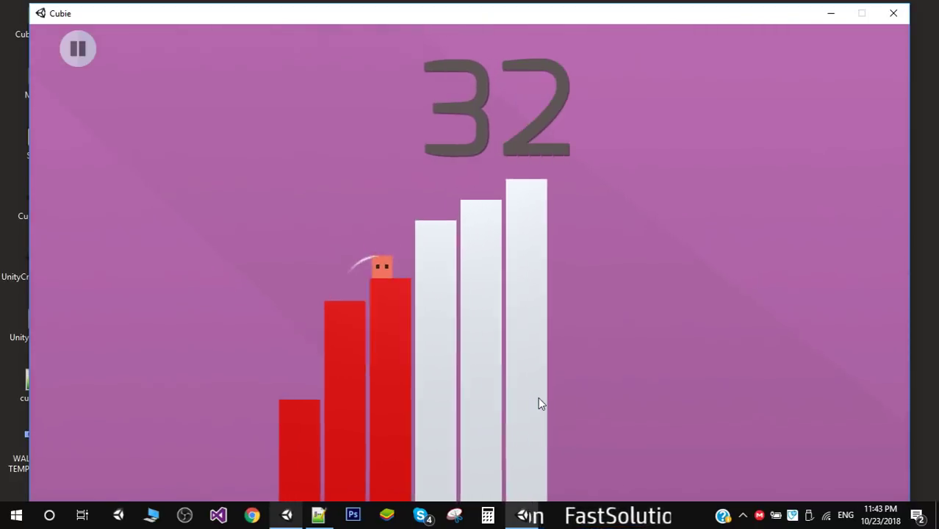
{"action": "left_click", "coordinate": [539, 399]}
{"action": "left_click", "coordinate": [539, 400]}
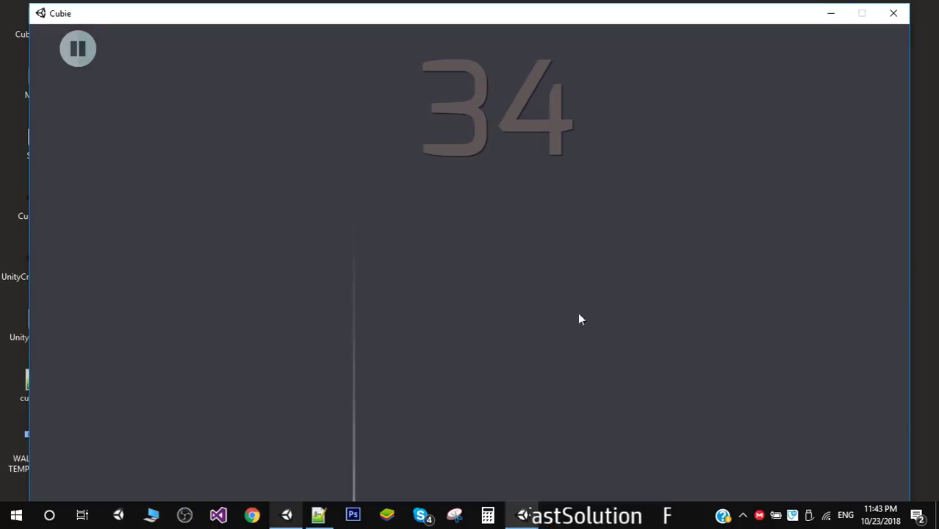
{"action": "left_click", "coordinate": [895, 15]}
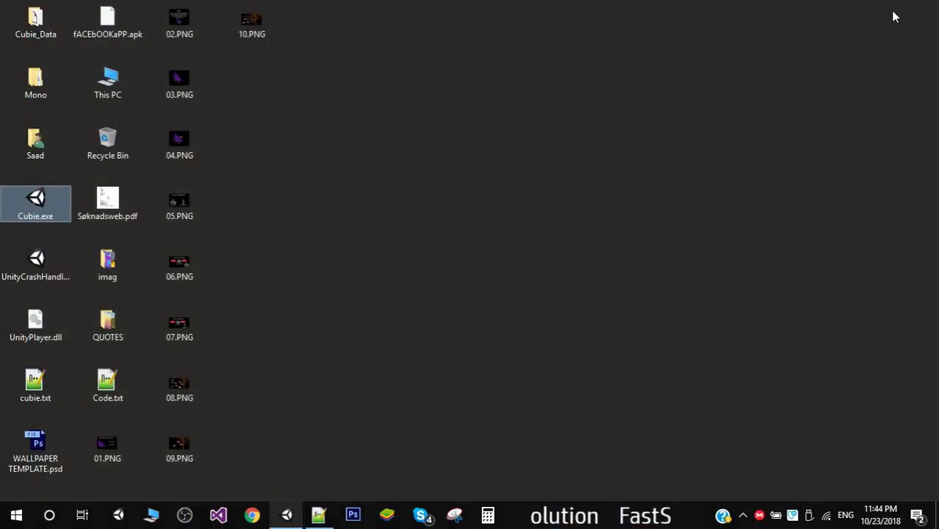
{"action": "double_click", "coordinate": [47, 214]}
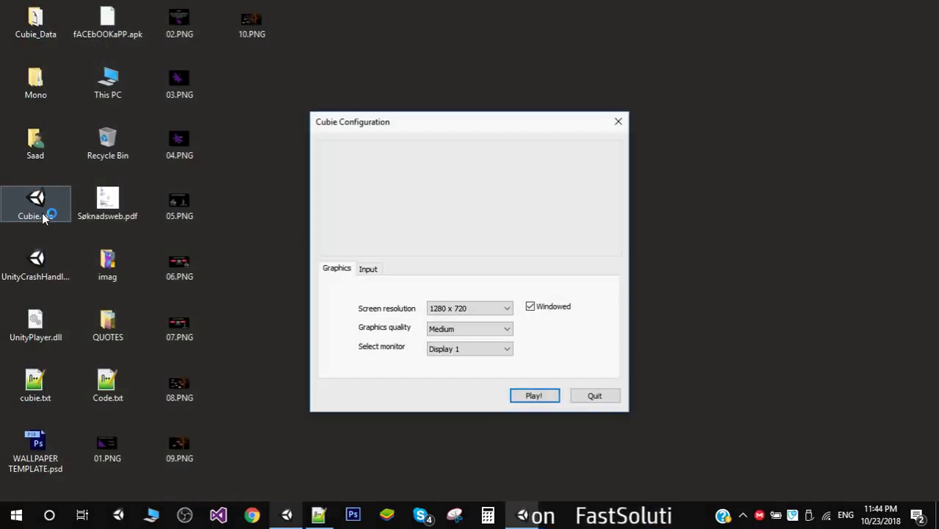
{"action": "left_click", "coordinate": [525, 398]}
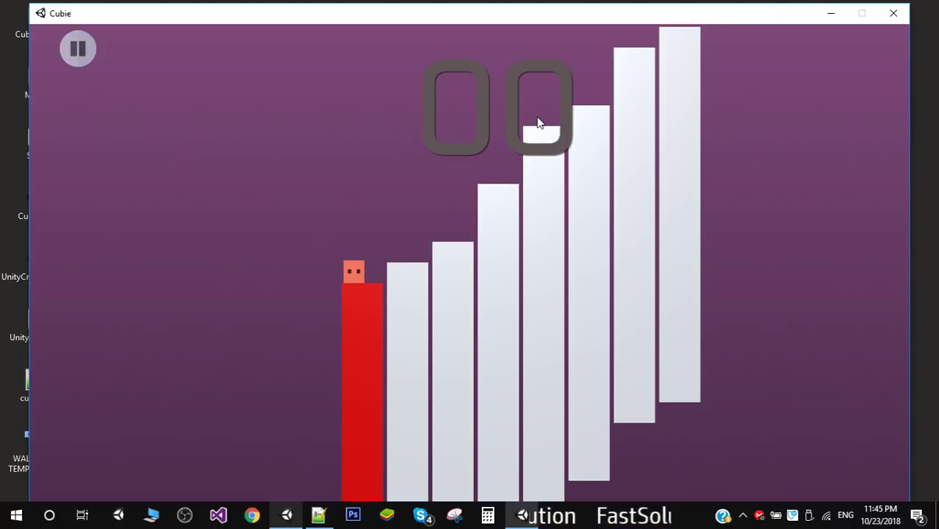
{"action": "left_click", "coordinate": [908, 18]}
Step: Back in the Unity editor, widen the Hierarchy and add a 3D Cube at 0,0,0
{"action": "left_click", "coordinate": [287, 516]}
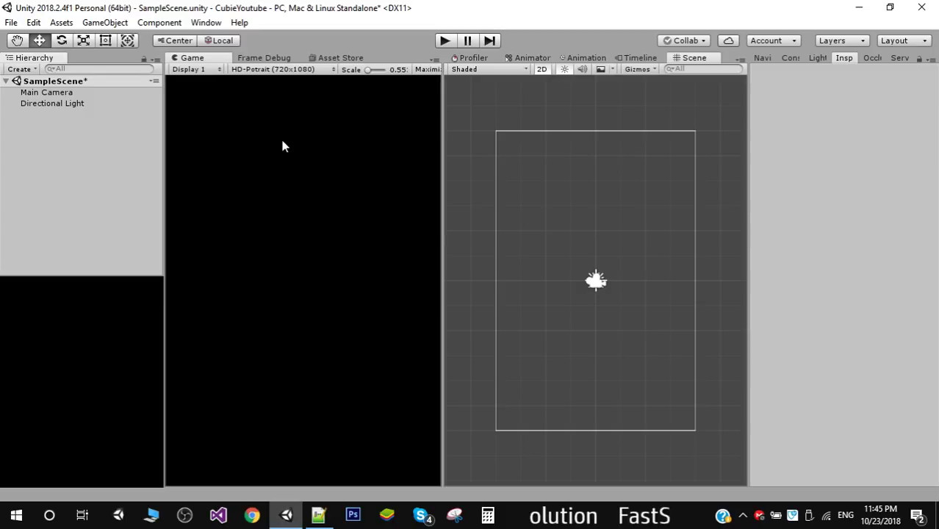
{"action": "mouse_move", "coordinate": [163, 214]}
{"action": "left_mouse_down"}
{"action": "mouse_move", "coordinate": [268, 254]}
{"action": "mouse_move", "coordinate": [175, 259]}
{"action": "left_mouse_up"}
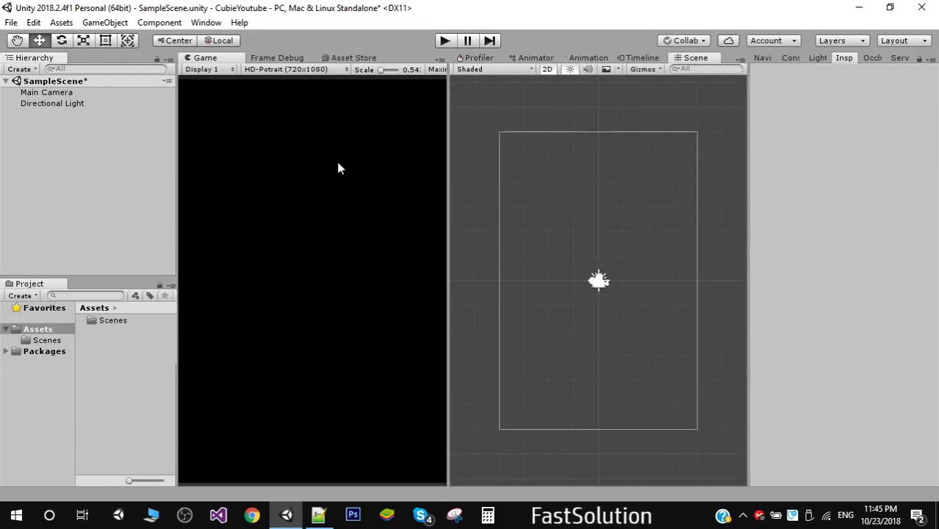
{"action": "left_click", "coordinate": [20, 68]}
{"action": "mouse_move", "coordinate": [62, 115]}
{"action": "left_click", "coordinate": [166, 114]}
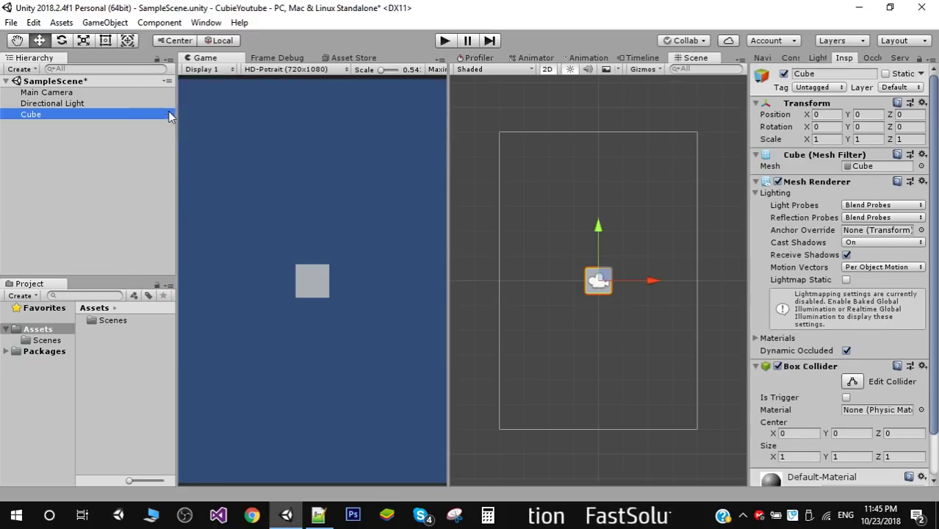
Step: Rename the new Cube to 'cubie' in the Hierarchy
{"action": "left_click", "coordinate": [37, 116]}
{"action": "type", "text": "cubie"}
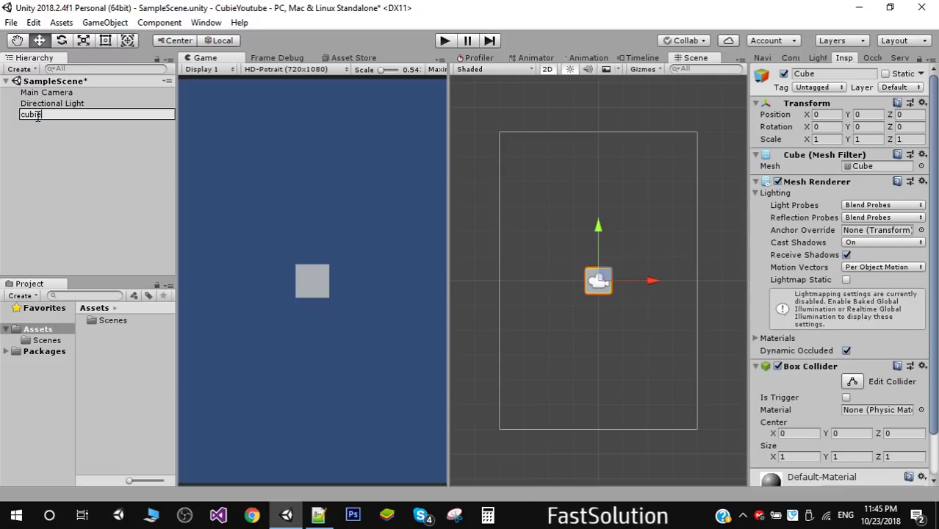
{"action": "key", "text": "Return"}
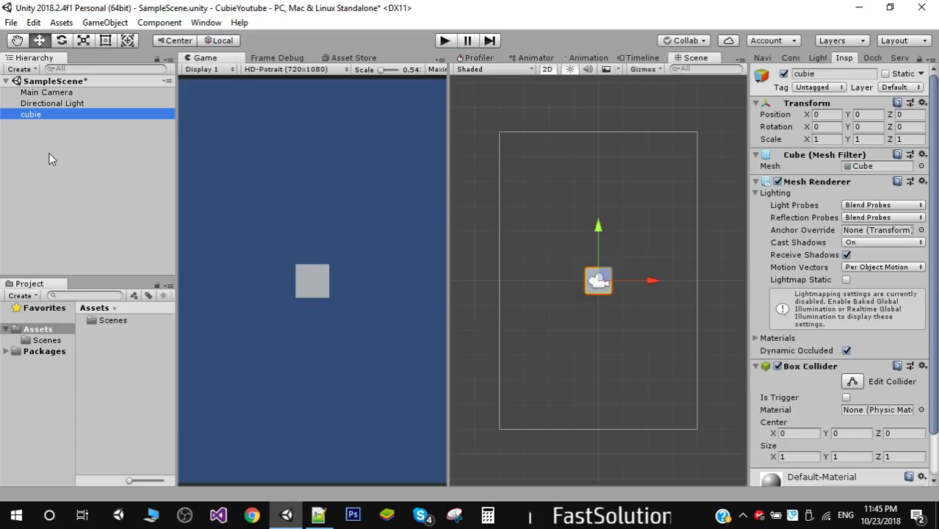
Step: Set cubie's Transform Scale to 0.5 on X, Y and Z
{"action": "left_click", "coordinate": [821, 155]}
{"action": "left_click", "coordinate": [828, 139]}
{"action": "type", "text": "0.5"}
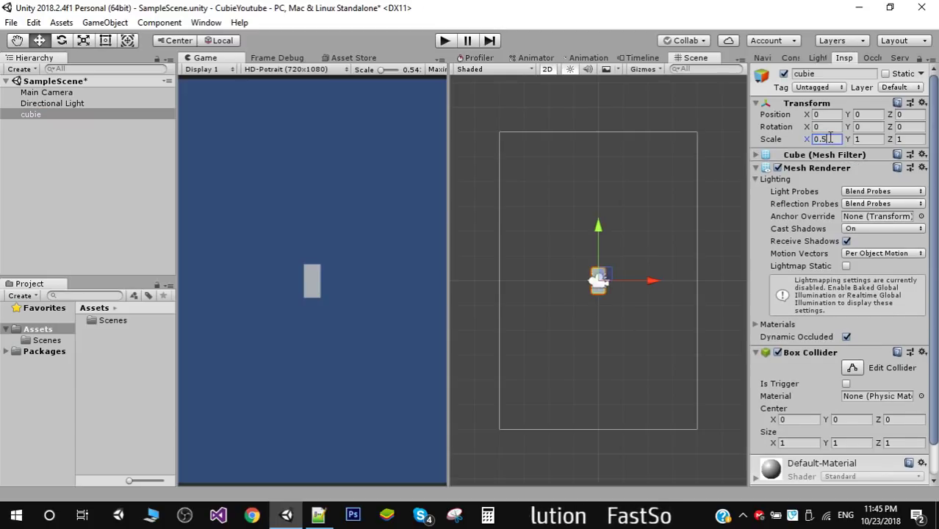
{"action": "key", "text": "Tab"}
{"action": "type", "text": "0.5"}
{"action": "key", "text": "Tab"}
{"action": "type", "text": "0.5"}
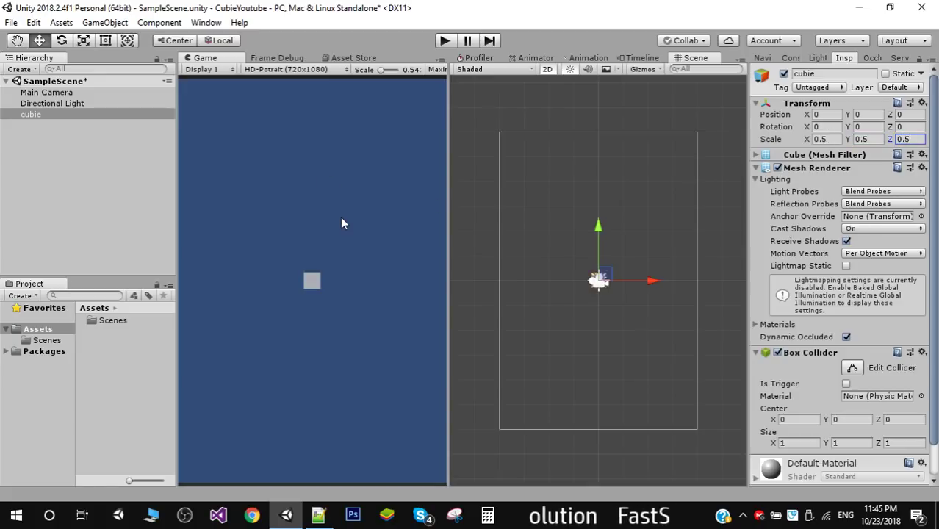
{"action": "left_click", "coordinate": [63, 181]}
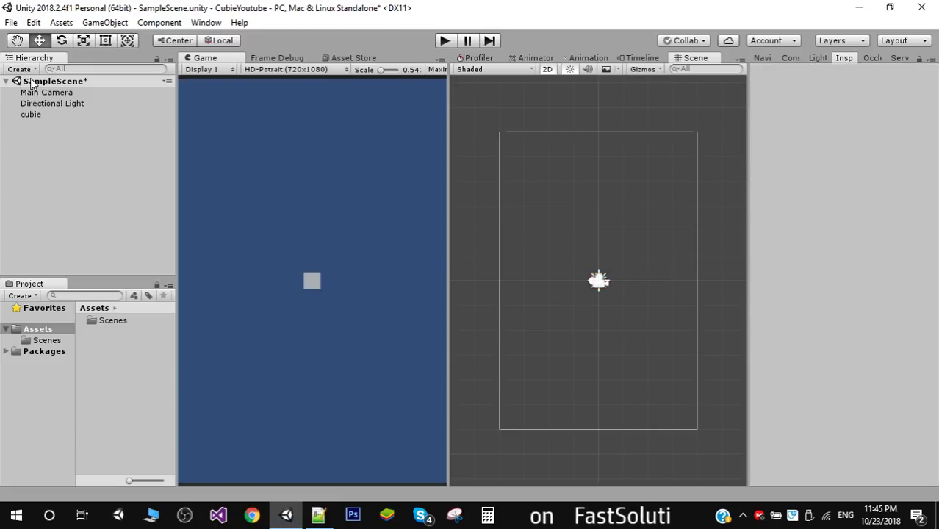
Step: Add a second Cube and drag it down below cubie to Y -1.12
{"action": "left_click", "coordinate": [32, 69]}
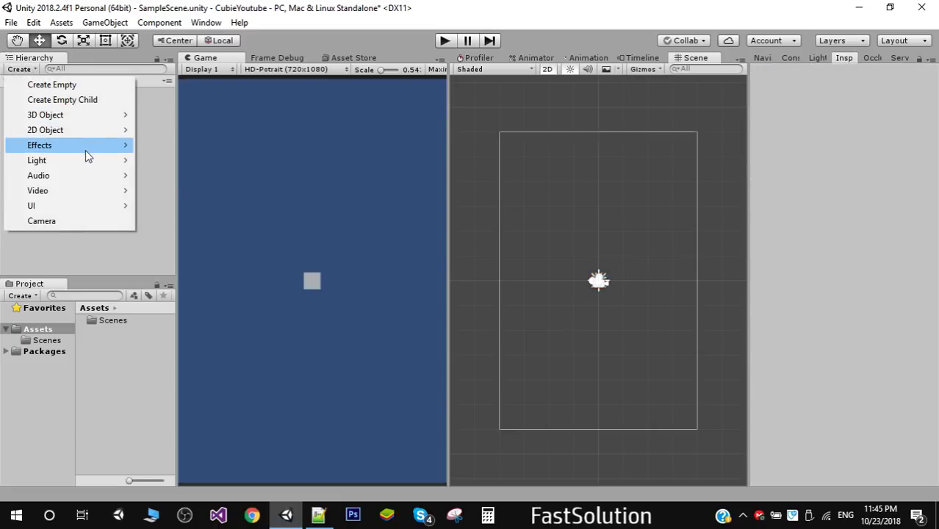
{"action": "mouse_move", "coordinate": [97, 116]}
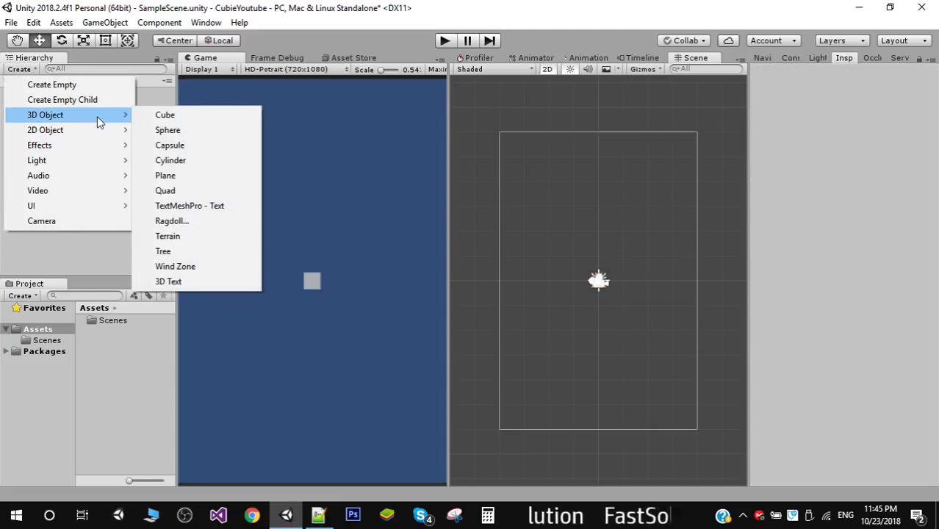
{"action": "left_click", "coordinate": [184, 115]}
{"action": "left_click_drag", "start_coordinate": [596, 228], "coordinate": [598, 257]}
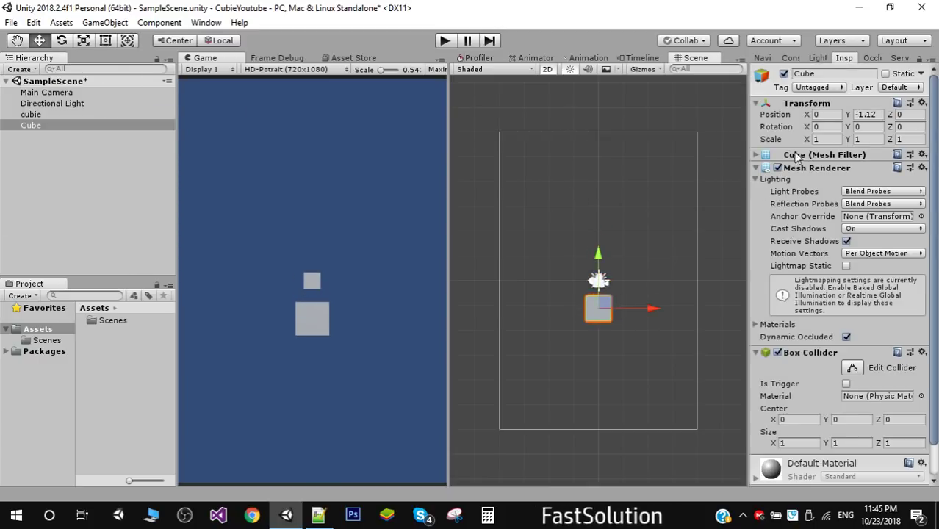
Step: Set the new cube's Scale Y to 8, making a tall pillar
{"action": "left_click", "coordinate": [850, 140]}
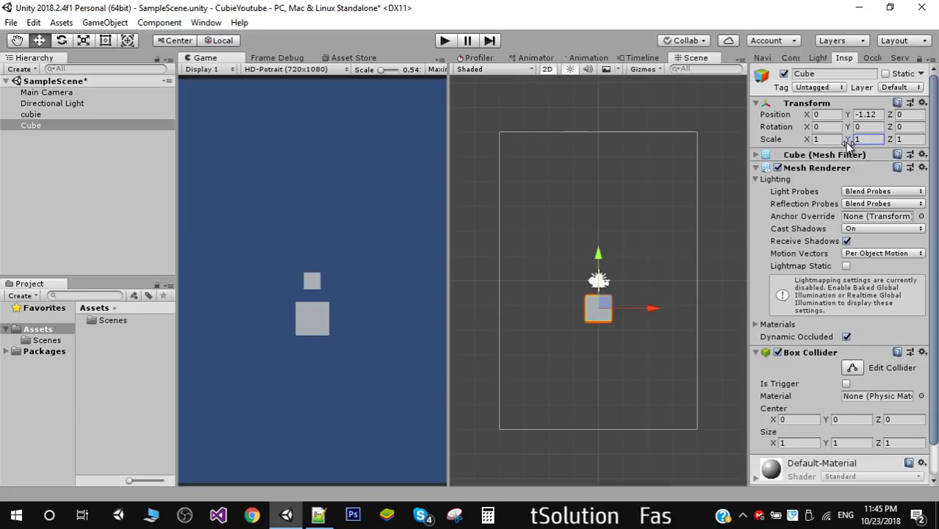
{"action": "left_click", "coordinate": [864, 140]}
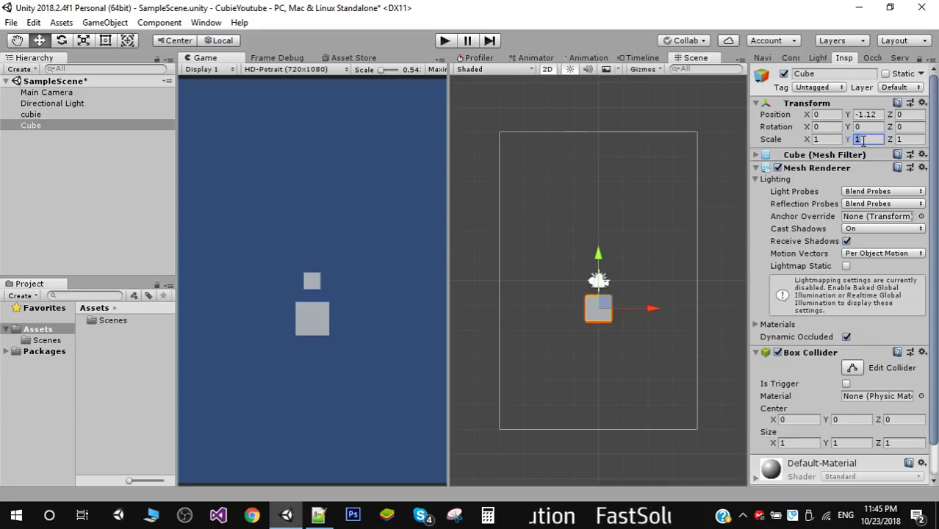
{"action": "type", "text": "6"}
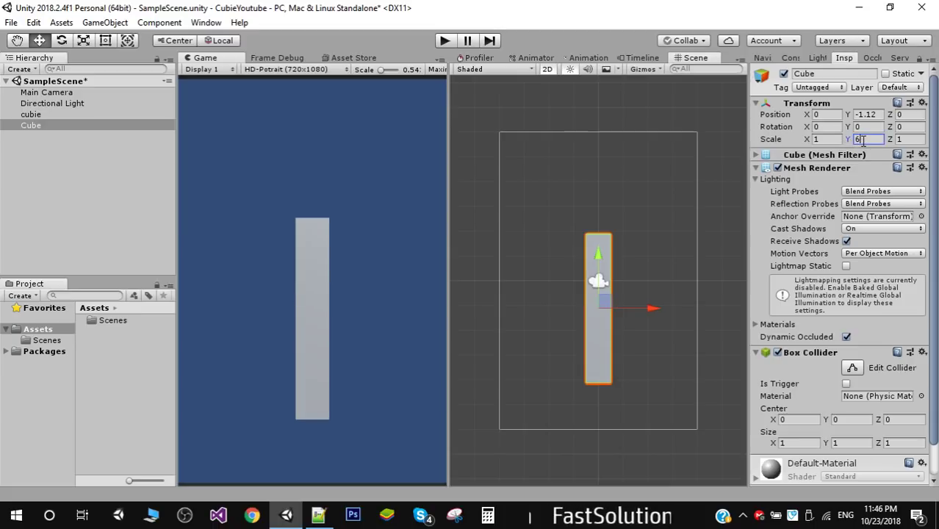
{"action": "key", "text": "BackSpace"}
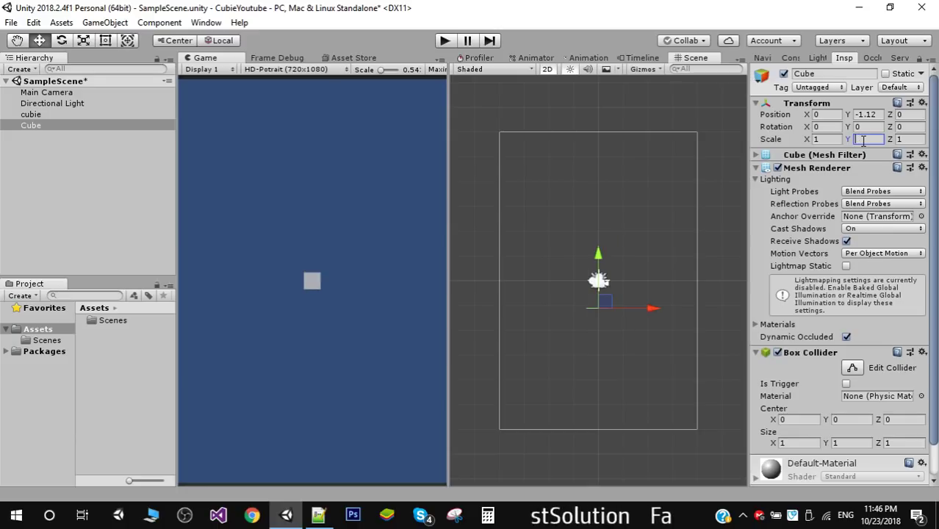
{"action": "type", "text": "8"}
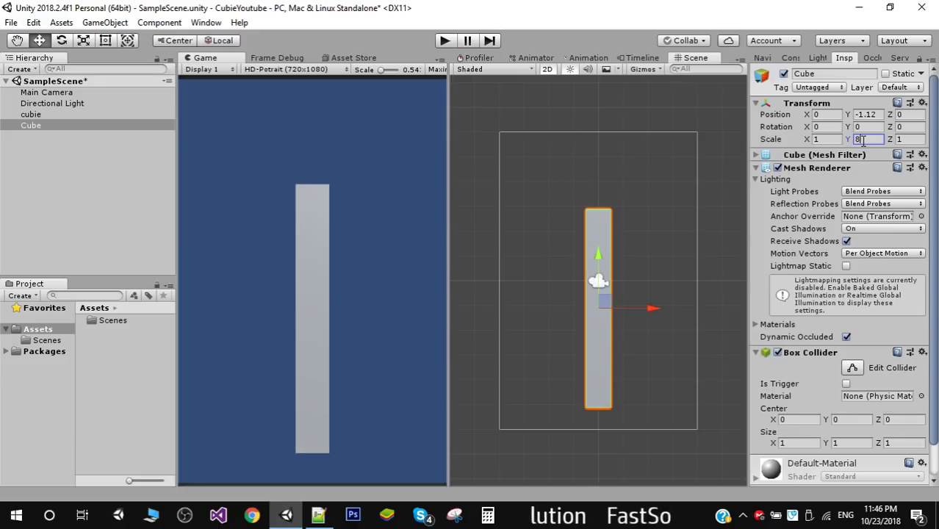